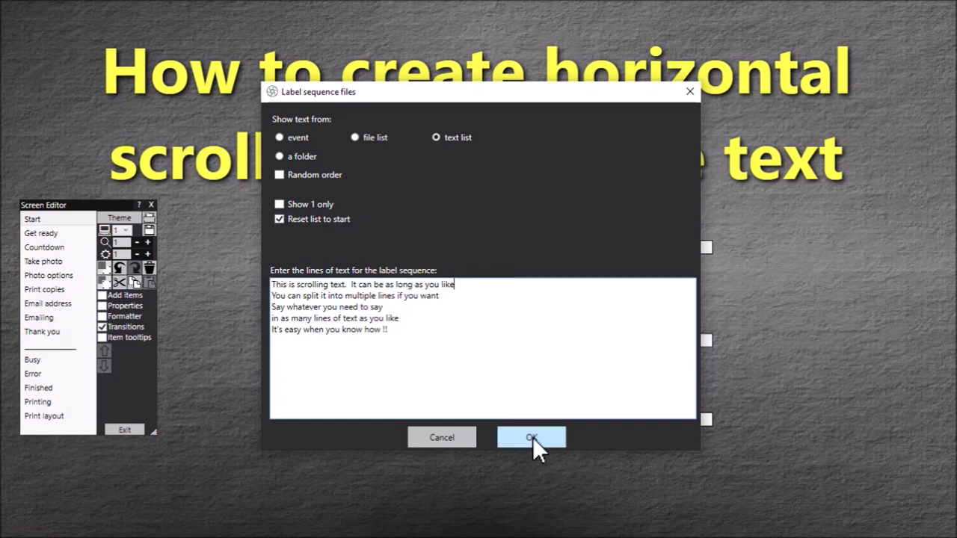
# - Accept the label sequence's text list and stretch the label into a shallow full-width strip along the bottom edge of the Start screen
pyautogui.click(535, 437)
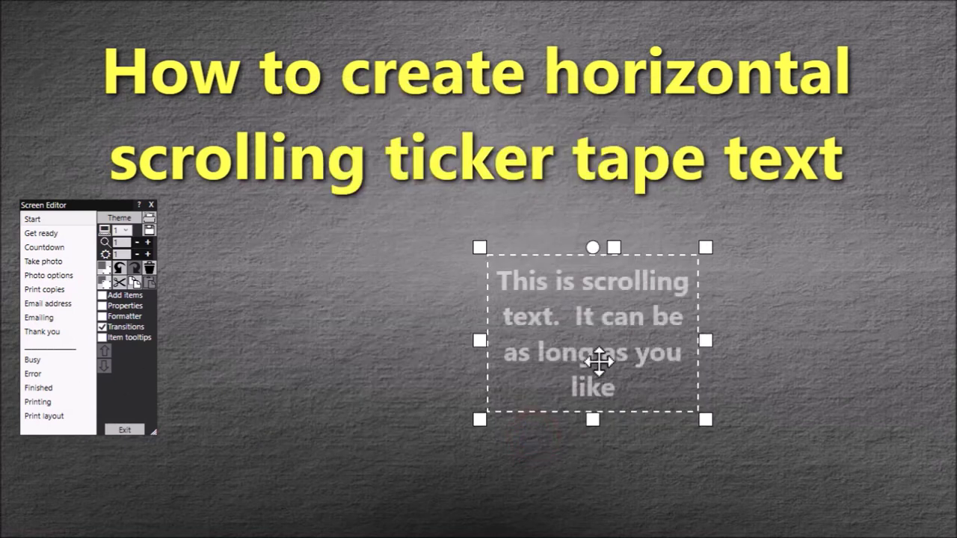
pyautogui.moveTo(606, 320); pyautogui.dragTo(445, 309)
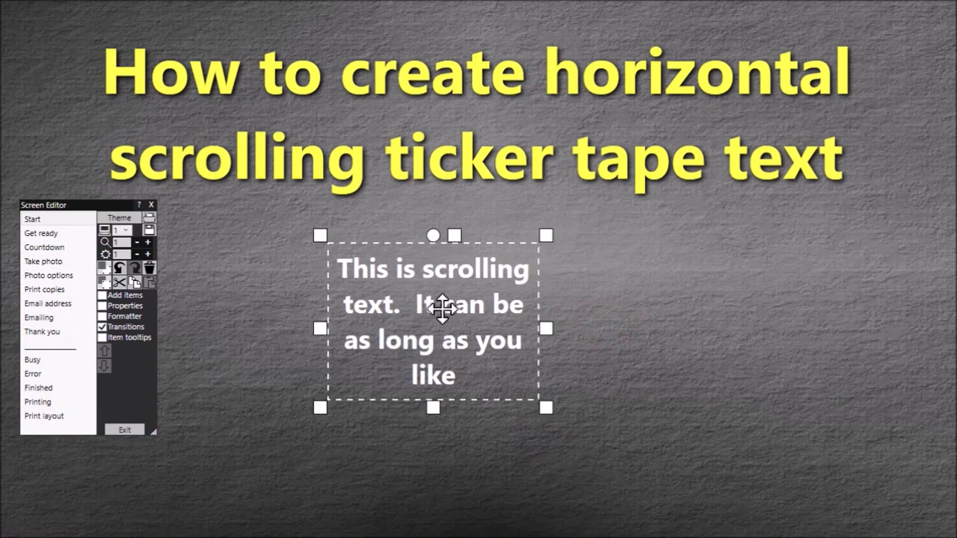
pyautogui.moveTo(119, 205); pyautogui.dragTo(120, 74)
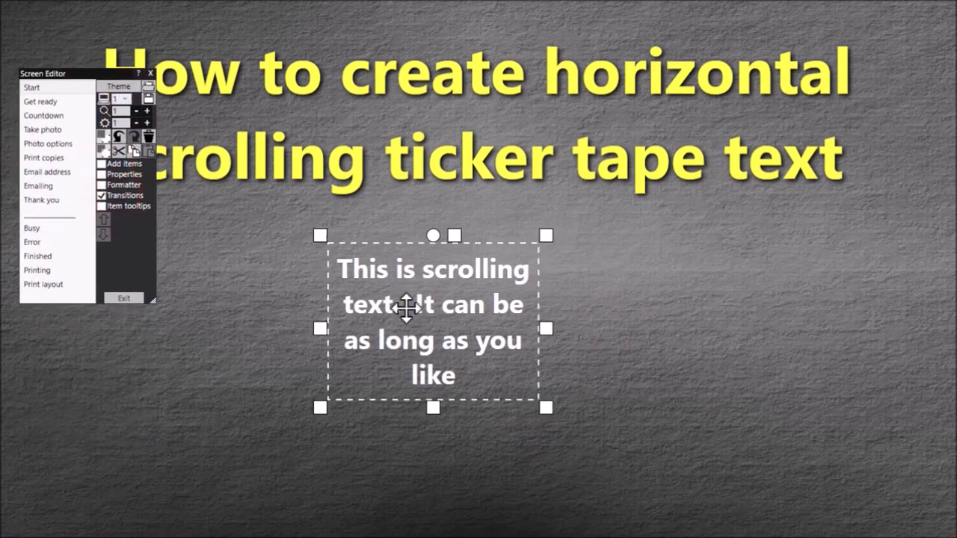
pyautogui.moveTo(546, 327); pyautogui.dragTo(942, 342)
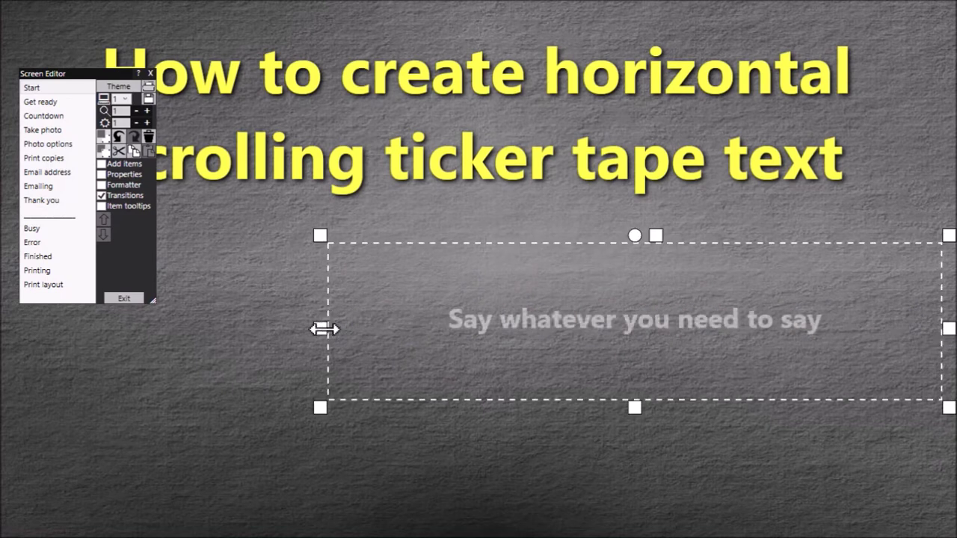
pyautogui.moveTo(323, 327); pyautogui.dragTo(8, 348)
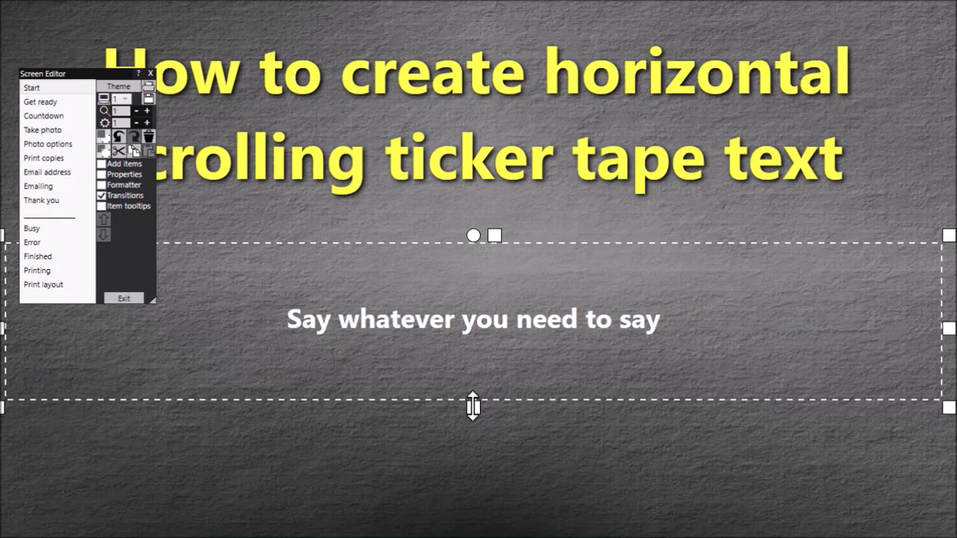
pyautogui.moveTo(474, 406); pyautogui.dragTo(526, 505)
pyautogui.click(515, 267)
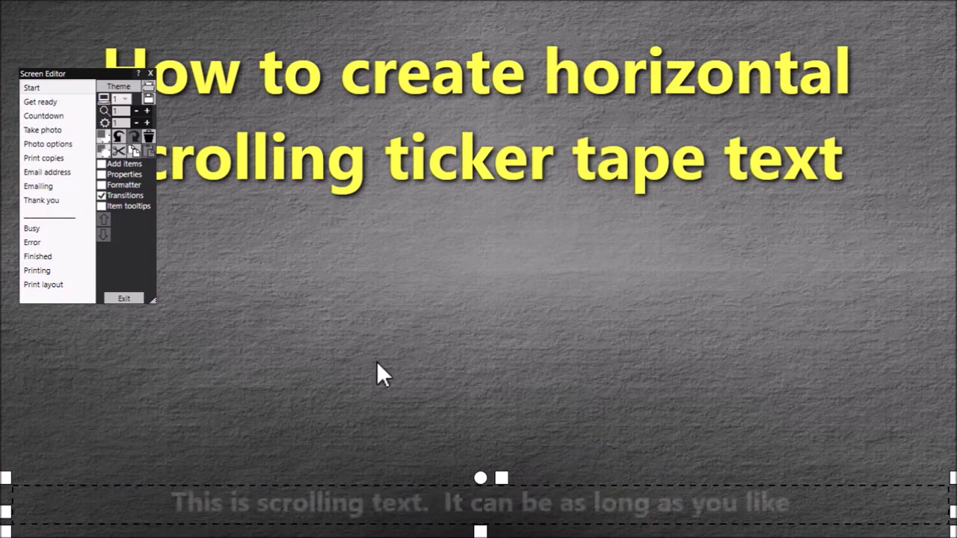
# - Extend both ends of the text sequence strip to the side edges of the screen design
pyautogui.click(135, 112)
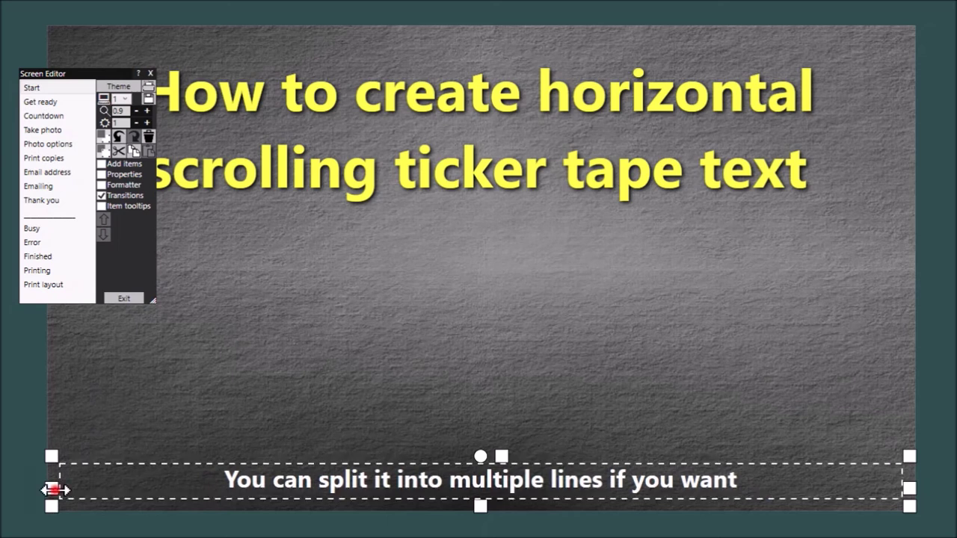
pyautogui.moveTo(54, 489); pyautogui.dragTo(45, 490)
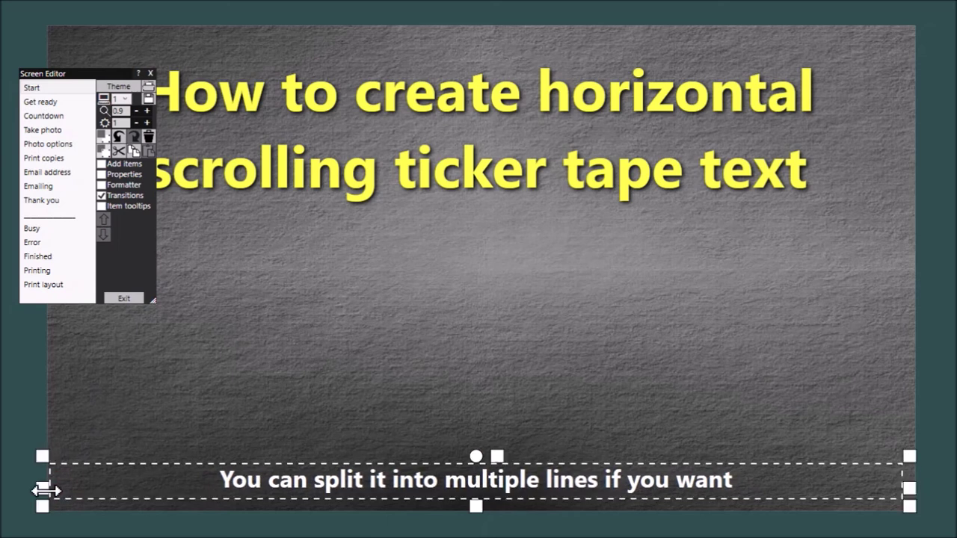
pyautogui.moveTo(908, 487); pyautogui.dragTo(922, 488)
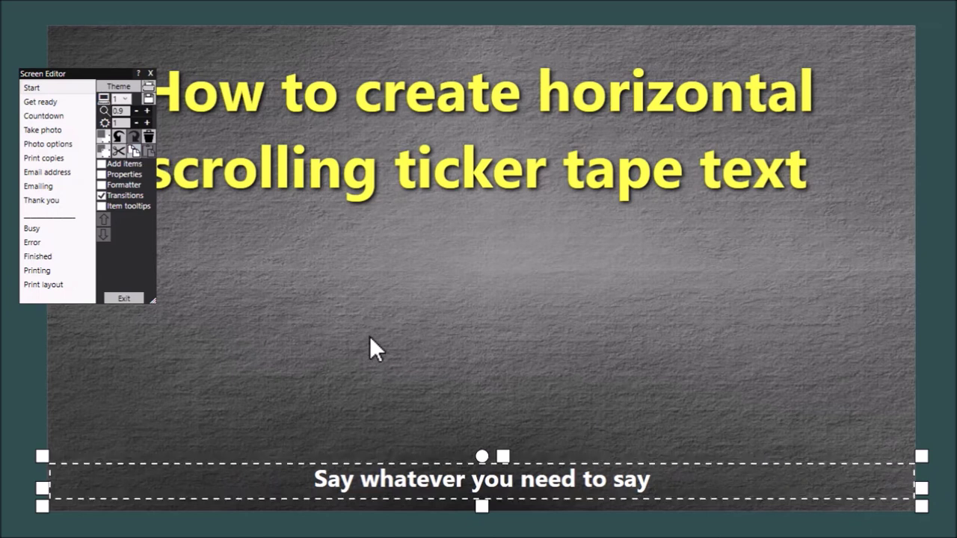
pyautogui.scroll(2, 369, 336)
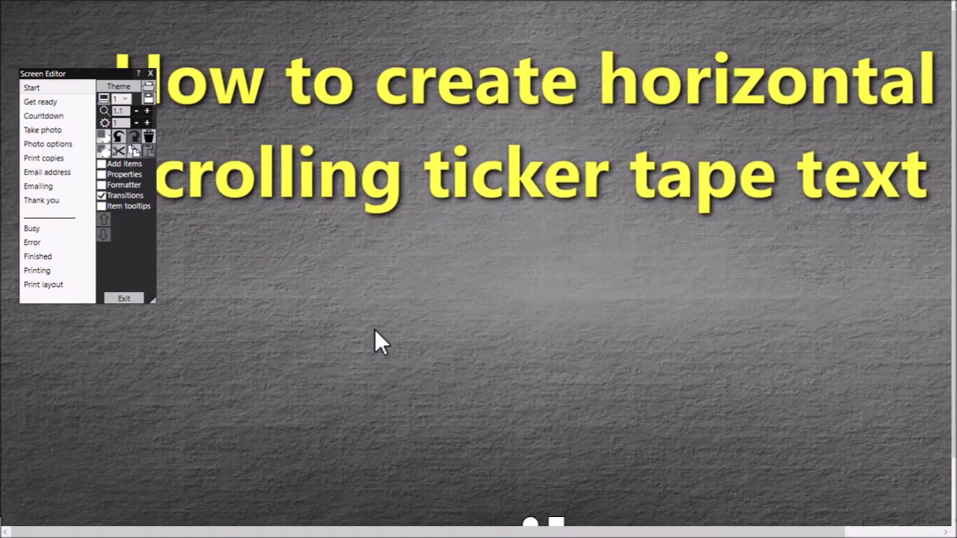
pyautogui.scroll(-1, 374, 329)
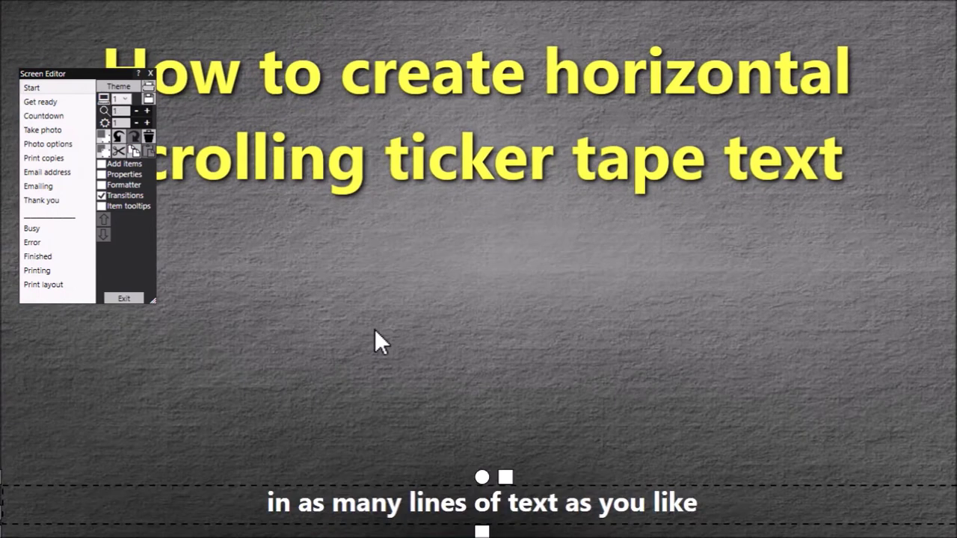
# - Show the text sequence's properties and set its animation to Push left
pyautogui.click(389, 497)
pyautogui.click(133, 175)
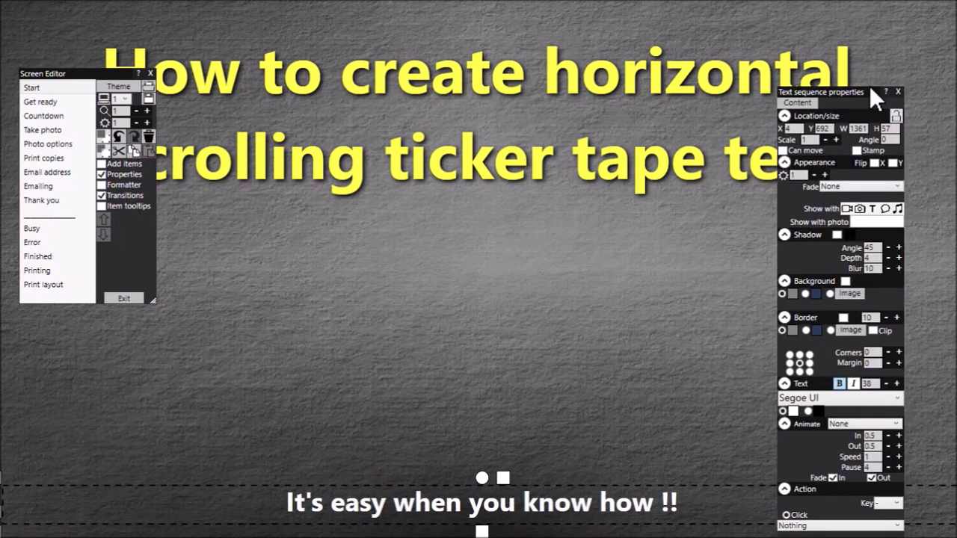
pyautogui.moveTo(866, 94); pyautogui.dragTo(725, 47)
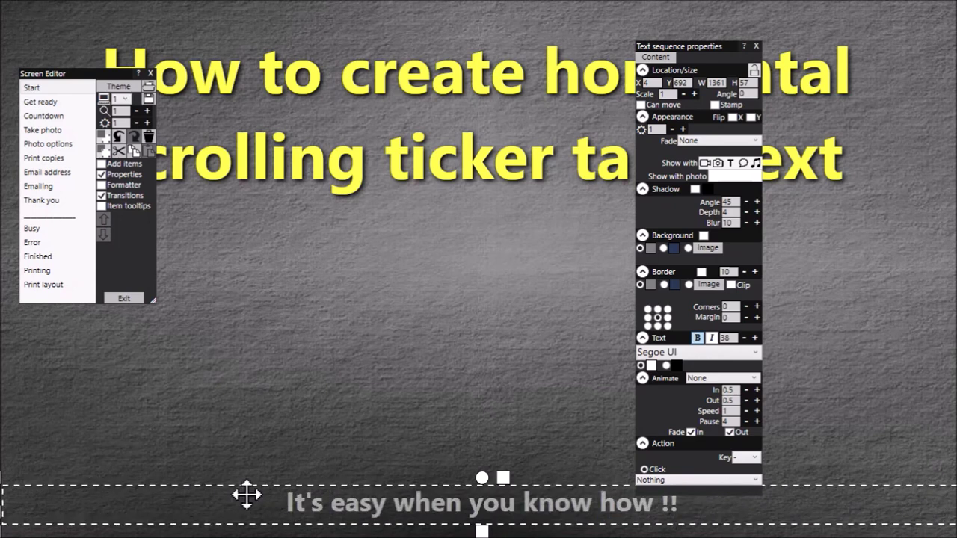
pyautogui.click(756, 380)
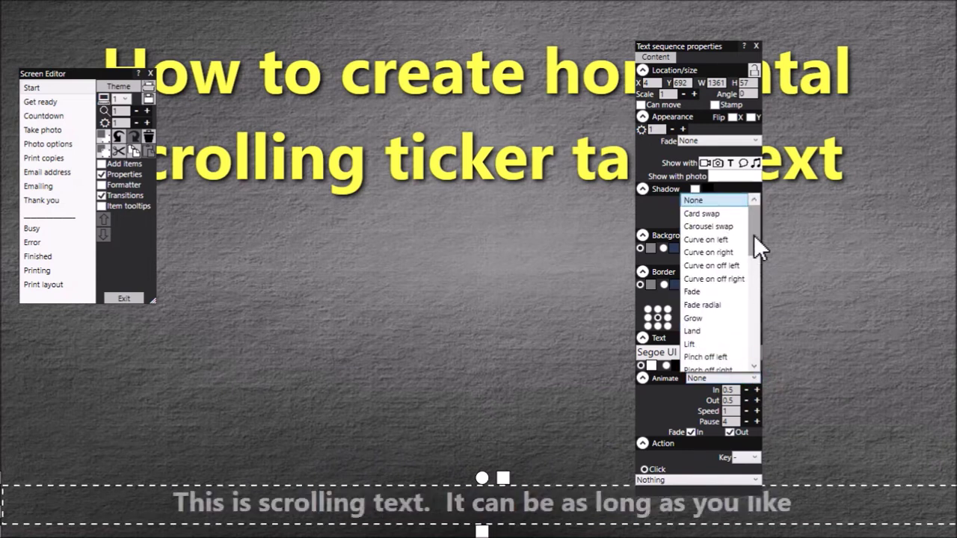
pyautogui.moveTo(754, 235); pyautogui.dragTo(751, 273)
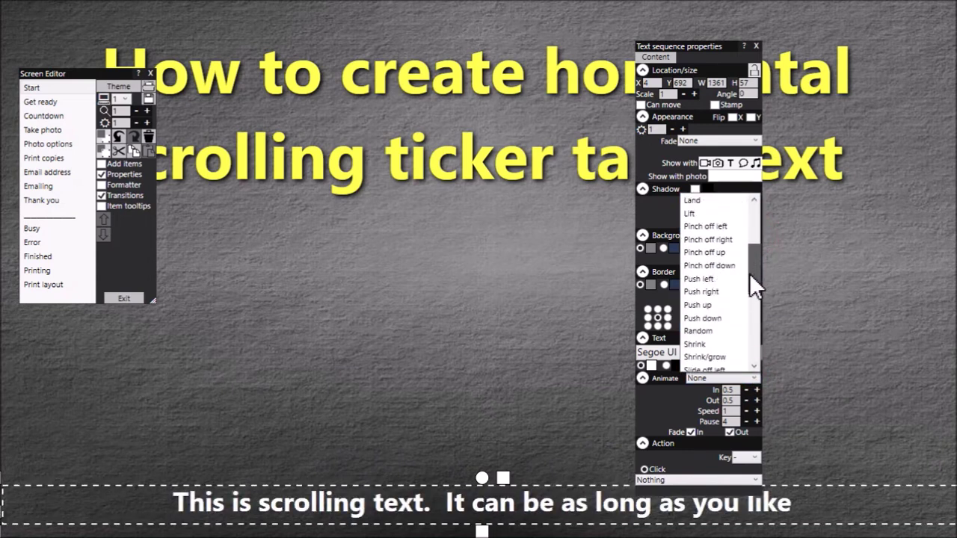
pyautogui.click(693, 278)
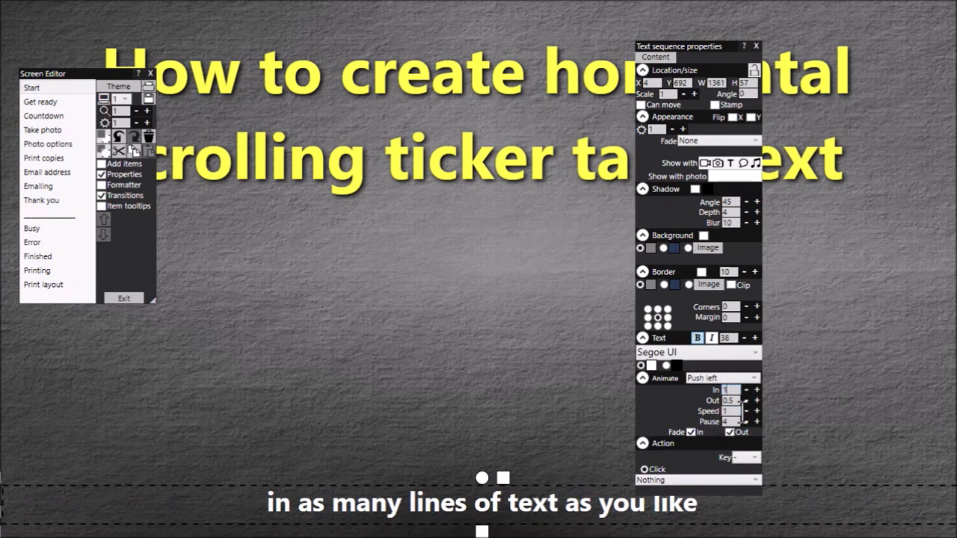
# - Set the animation's In and Out to 1, Speed to 8 and Pause to 2, with fading in and out disabled
pyautogui.doubleClick(739, 399)
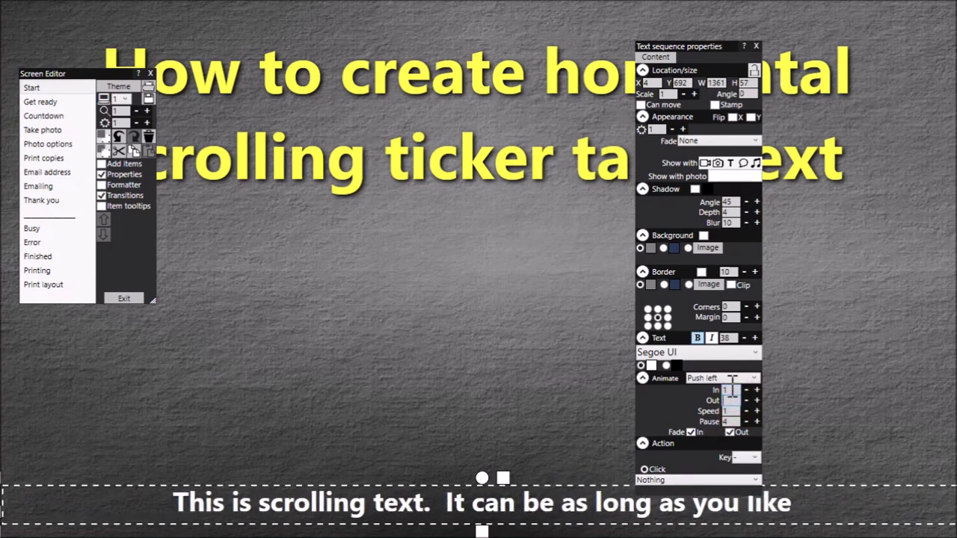
pyautogui.doubleClick(738, 411)
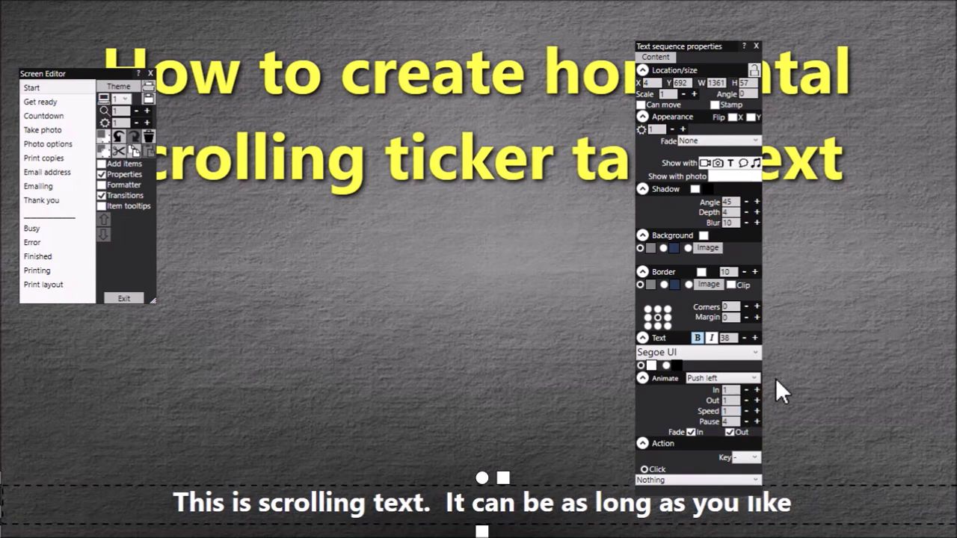
pyautogui.write('8')
pyautogui.click(736, 421)
pyautogui.click(692, 433)
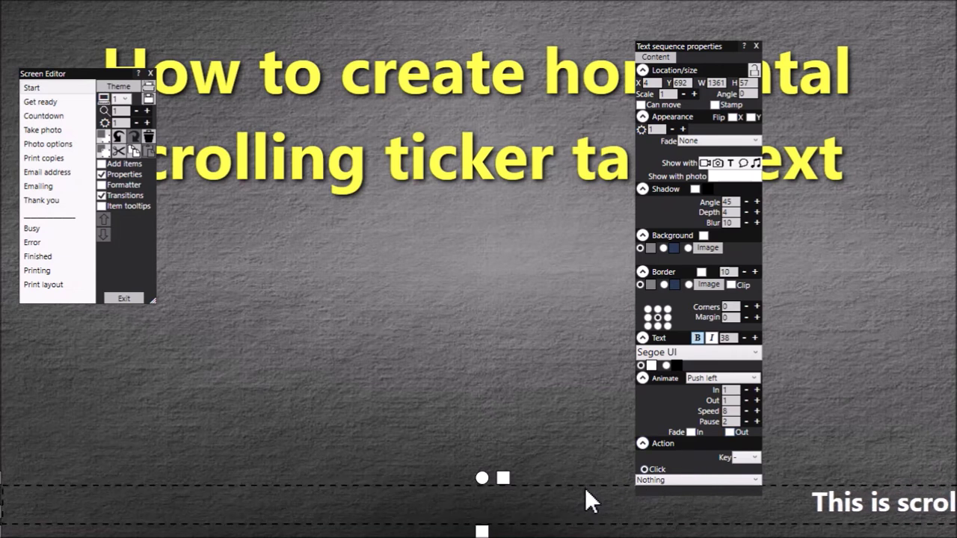
# - Enable the text sequence's grey background and colour its text light yellow (#FFFFFF4F)
pyautogui.click(703, 235)
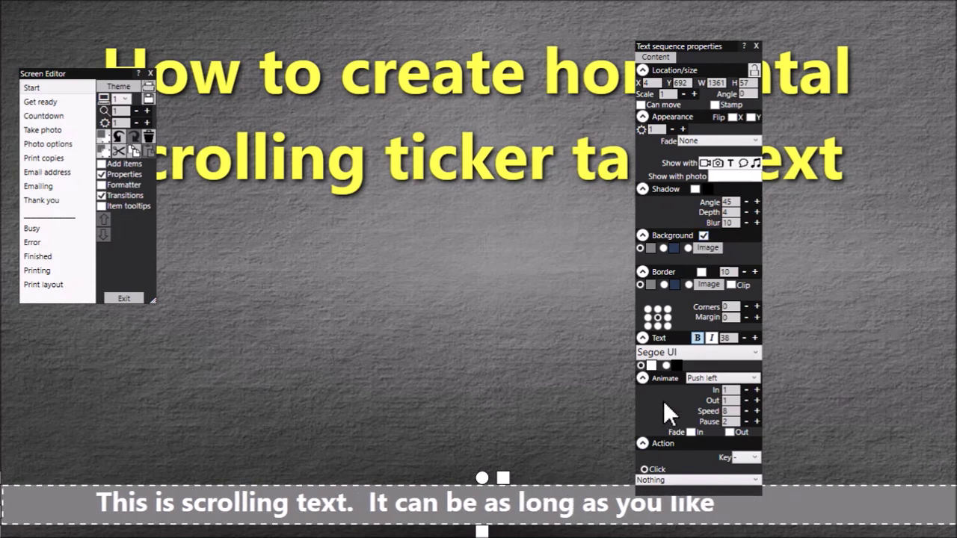
pyautogui.click(652, 366)
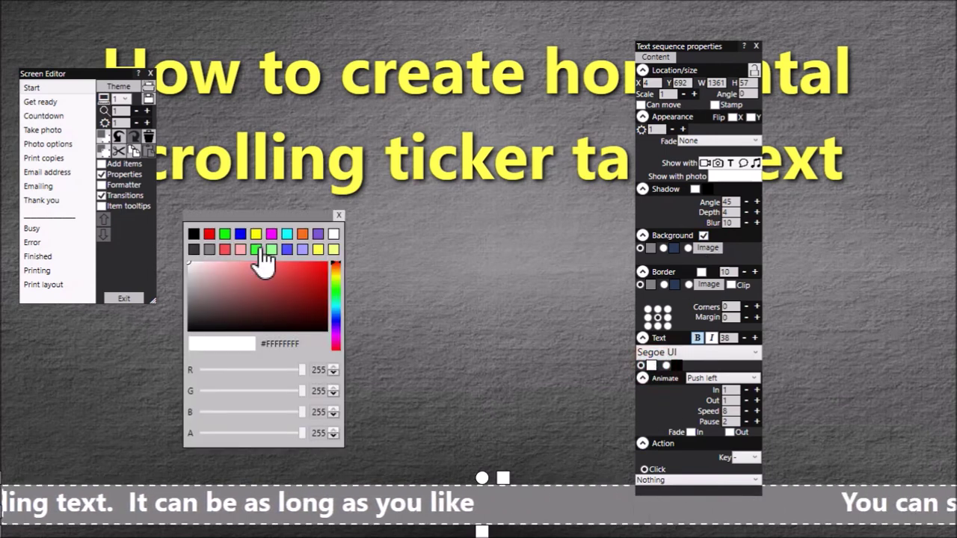
pyautogui.click(323, 252)
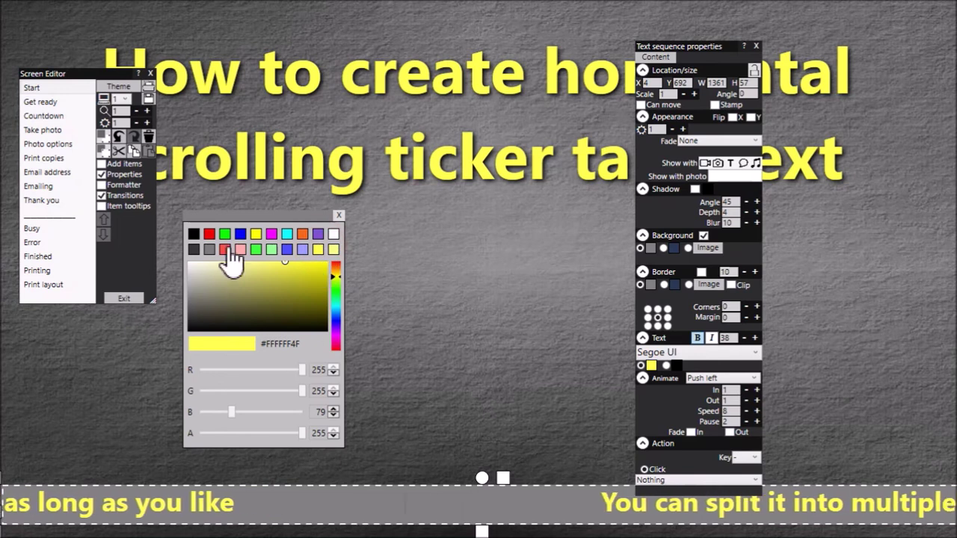
pyautogui.click(438, 241)
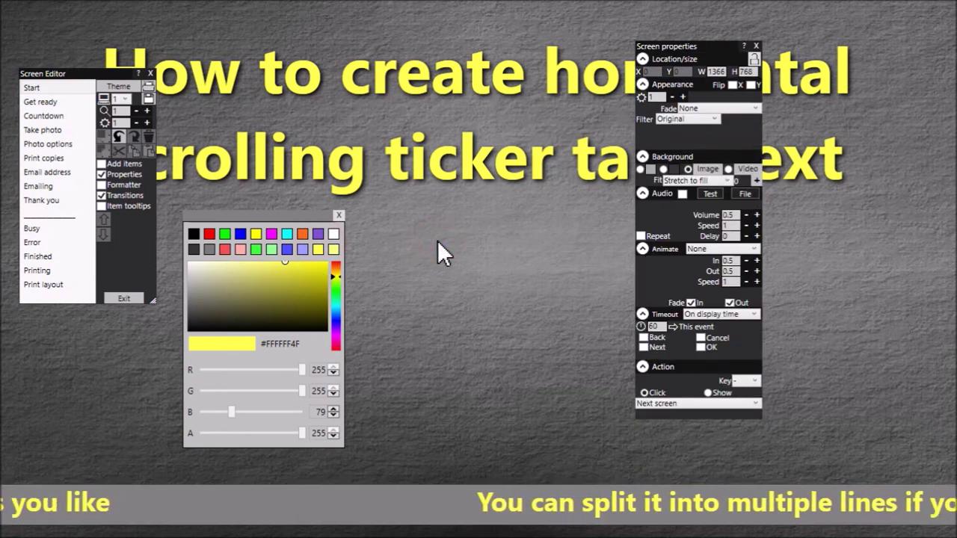
pyautogui.click(339, 216)
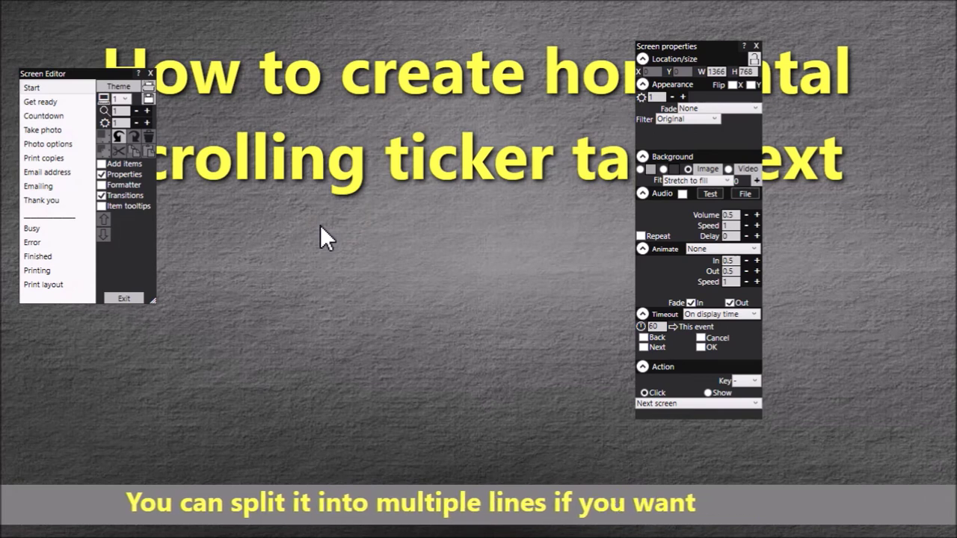
# - Set the Pause of the text sequence's animation to 0
pyautogui.click(427, 506)
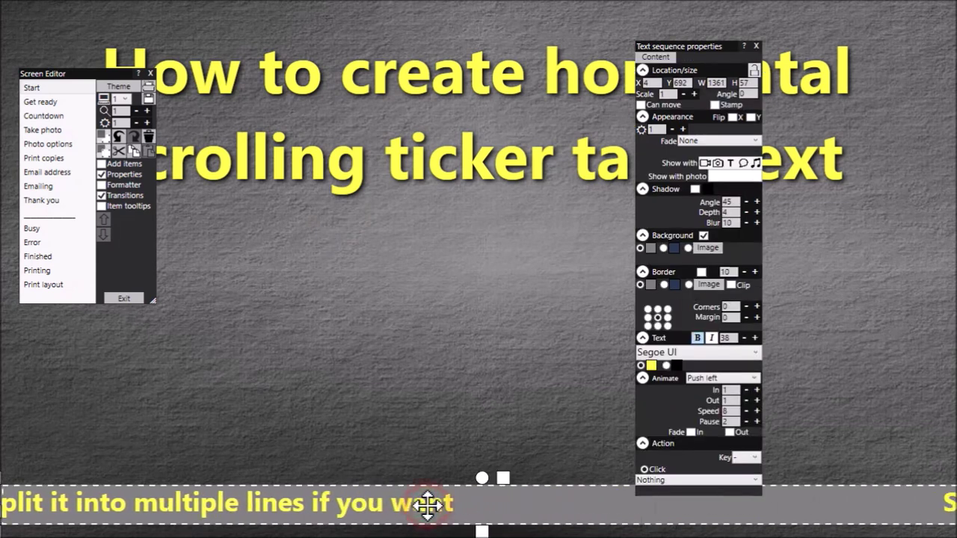
pyautogui.click(730, 420)
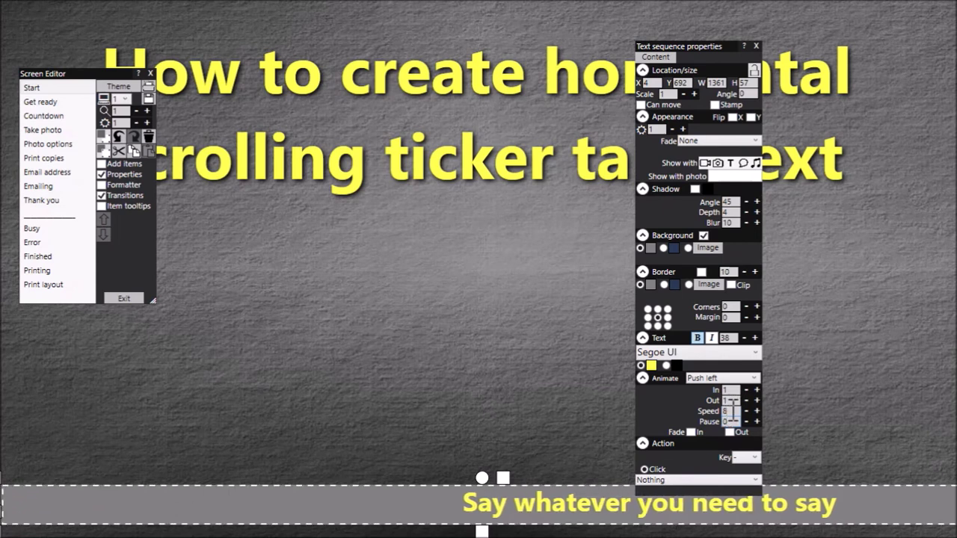
pyautogui.click(729, 410)
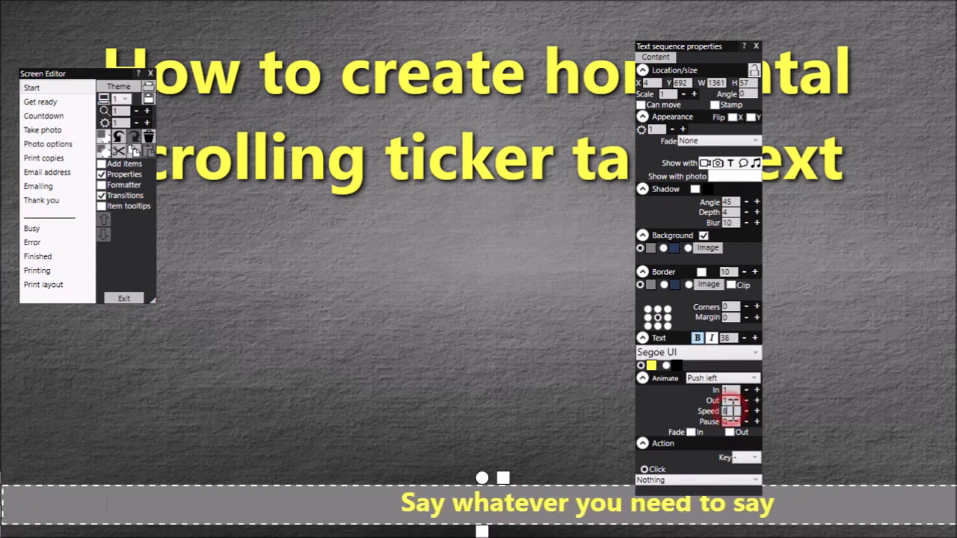
# - Leave the screen editor and run the event to preview the ticker tape text
pyautogui.click(132, 302)
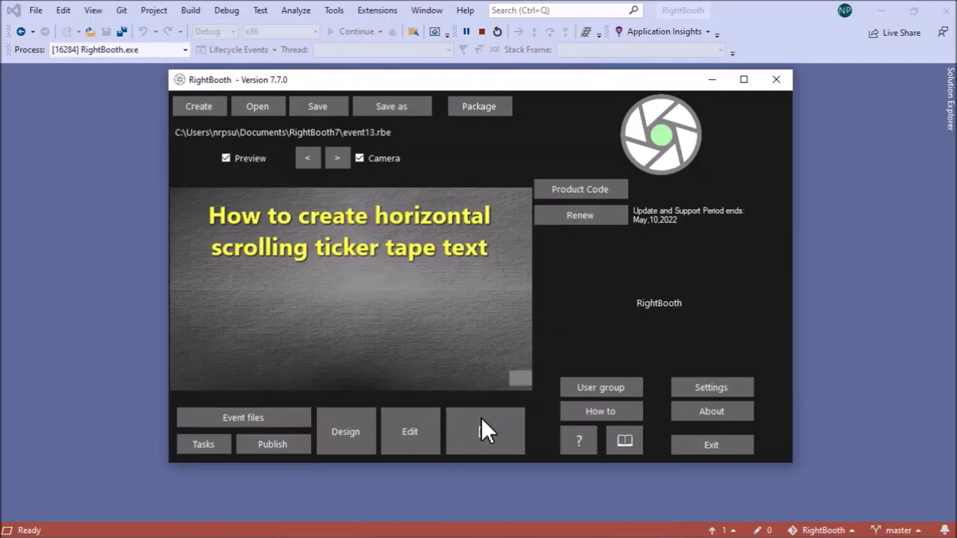
pyautogui.click(479, 428)
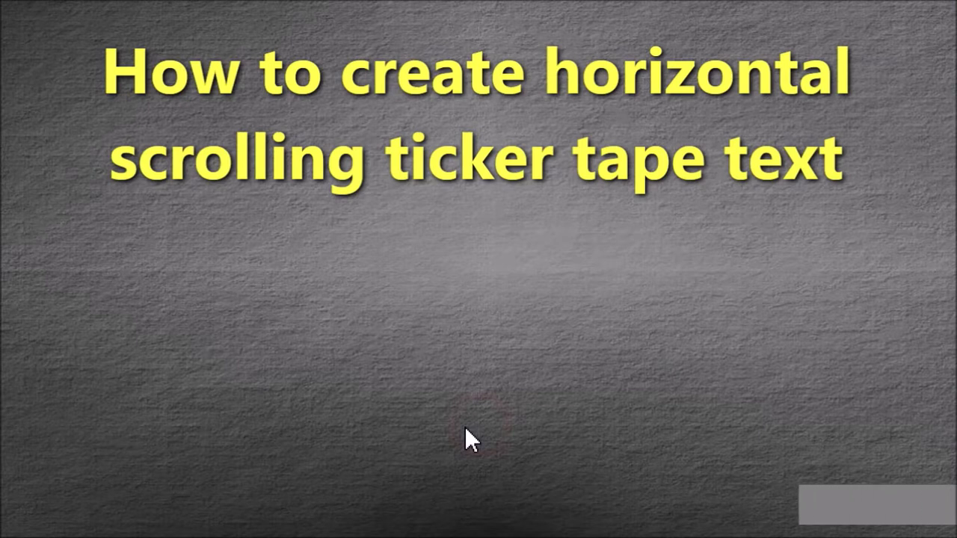